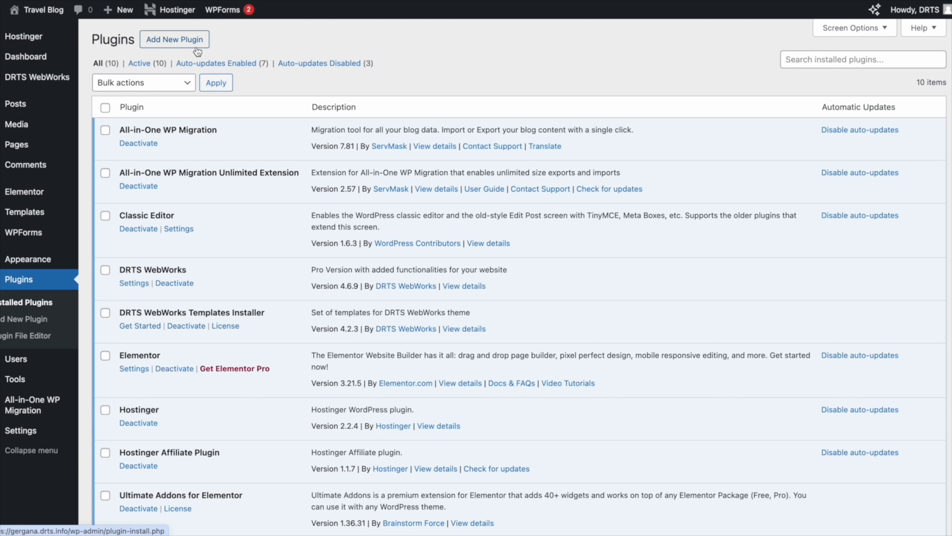
- Open the page for adding new plugins and search the directory for "elementor"
left_click(190, 45)
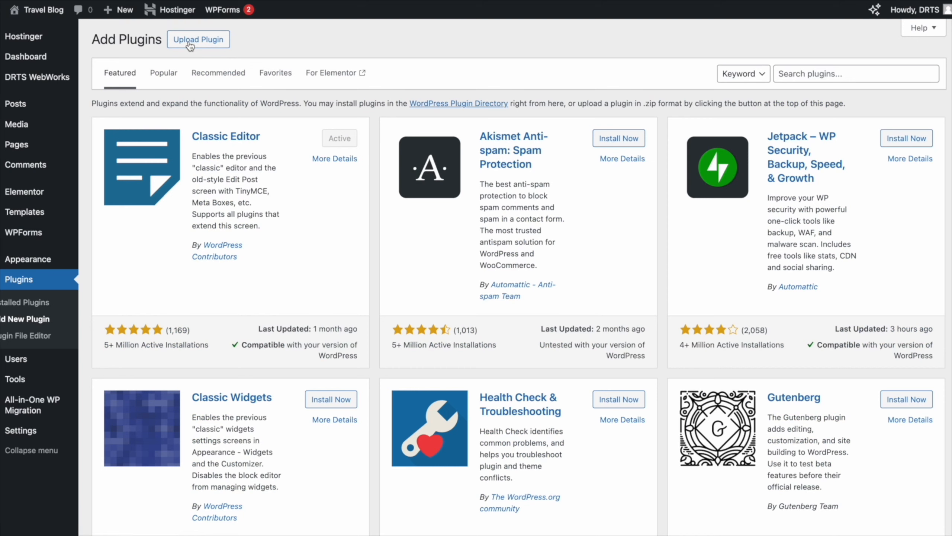
left_click(776, 72)
type("elementor")
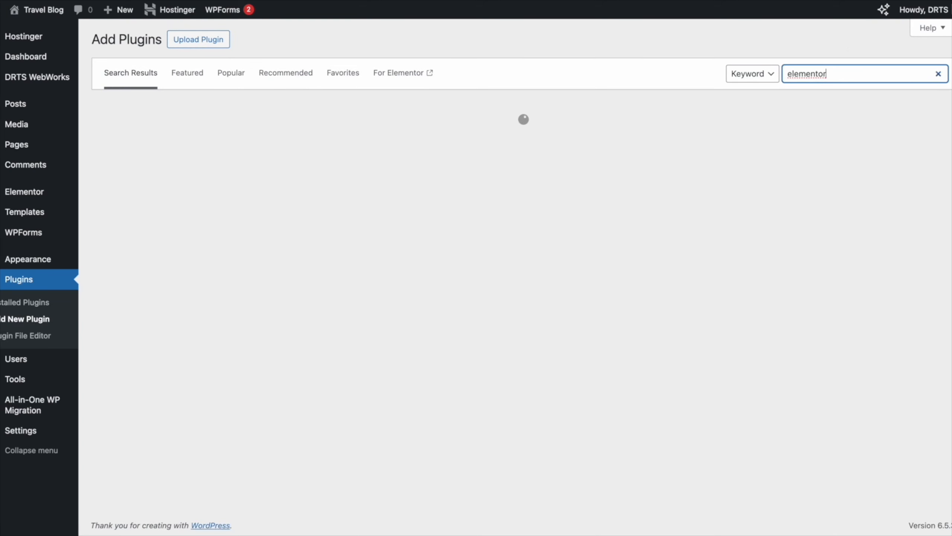
- Replace the plugin search term with "wpbakery page builder"
key("BackSpace")
key("BackSpace")
key("BackSpace")
key("BackSpace")
key("BackSpace")
key("BackSpace")
key("BackSpace")
key("BackSpace")
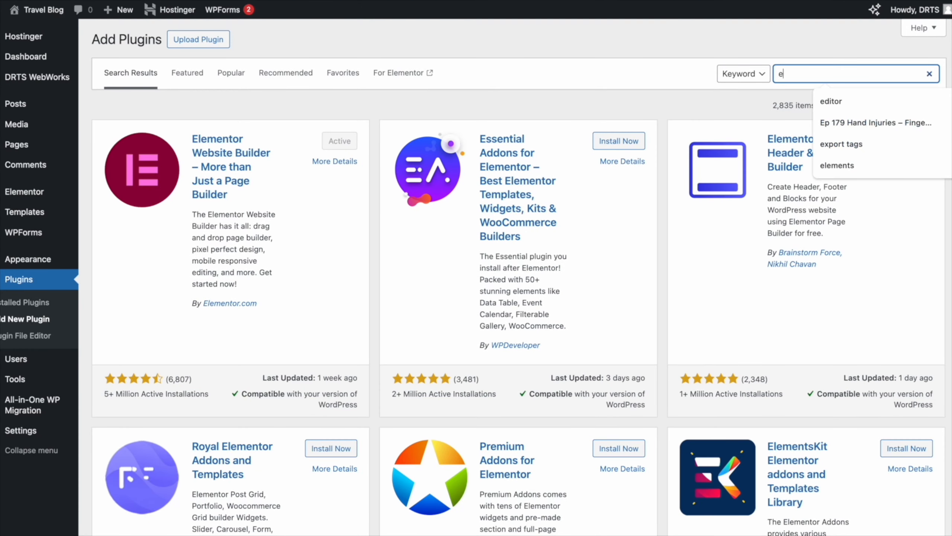
key("BackSpace")
type("wpbakery page buil")
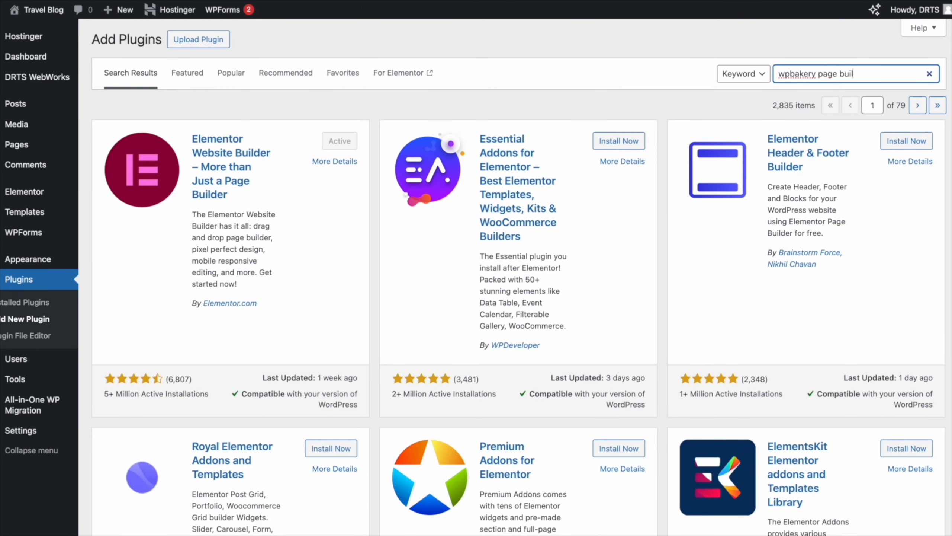
type("der")
- Clear the plugin search and look for "astra widgets" in the directory
key("BackSpace")
key("BackSpace")
key("BackSpace")
key("BackSpace")
key("BackSpace")
key("BackSpace")
key("BackSpace")
key("BackSpace")
key("BackSpace")
key("BackSpace")
key("BackSpace")
key("BackSpace")
key("BackSpace")
key("BackSpace")
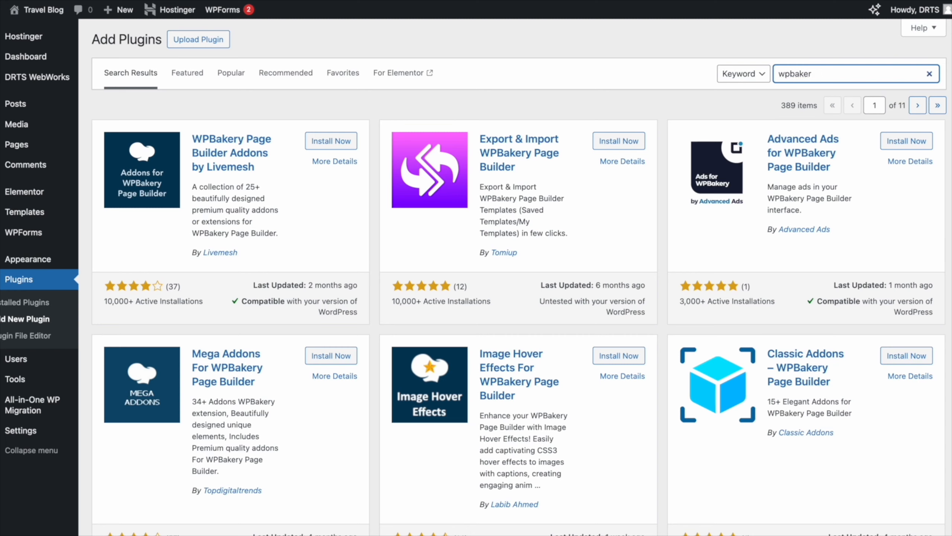
key("BackSpace")
key("BackSpace")
key("BackSpace")
key("BackSpace")
key("BackSpace")
key("BackSpace")
key("BackSpace")
type("astra widgets")
- Change the plugin directory search to "advanced custom fields"
key("BackSpace")
key("BackSpace")
key("BackSpace")
key("BackSpace")
key("BackSpace")
key("BackSpace")
key("BackSpace")
key("BackSpace")
key("BackSpace")
key("BackSpace")
key("BackSpace")
key("BackSpace")
key("BackSpace")
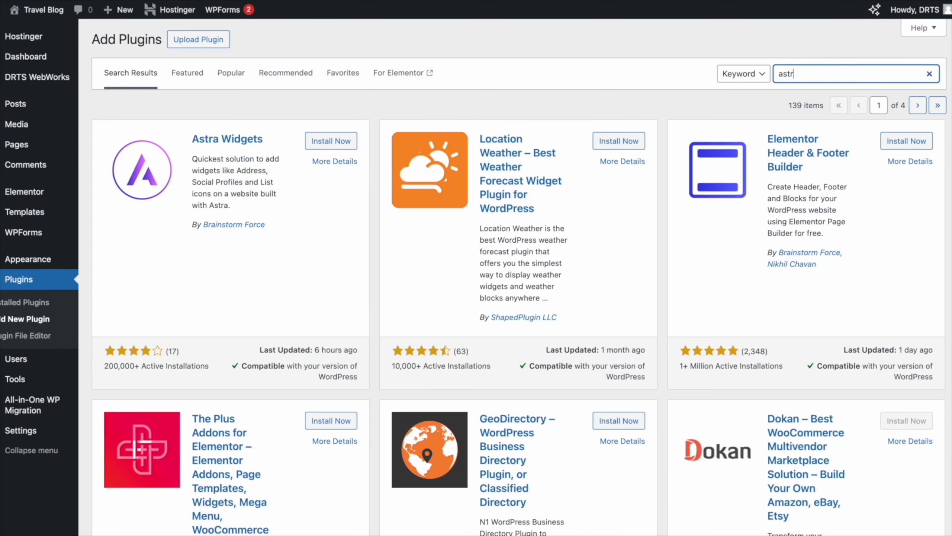
type("advanced custom fields")
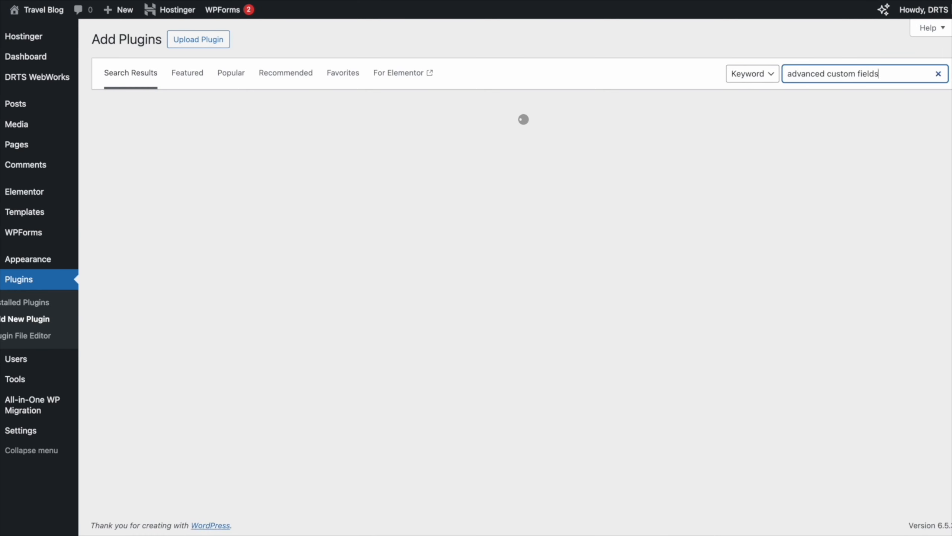
- Search the plugin directory for "SiteOrigin CSS" in place of the current term
key("BackSpace")
key("BackSpace")
key("BackSpace")
key("BackSpace")
key("BackSpace")
key("BackSpace")
key("BackSpace")
key("BackSpace")
key("BackSpace")
key("BackSpace")
key("BackSpace")
key("BackSpace")
type("SiteOrigin CSS")
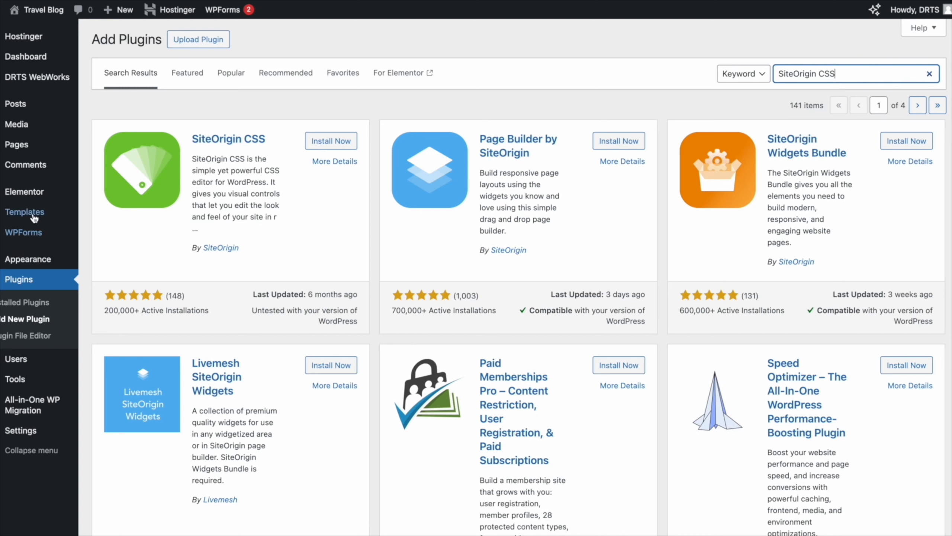
- Open the theme Customizer and examine the Colors settings under Global
mouse_move(111, 263)
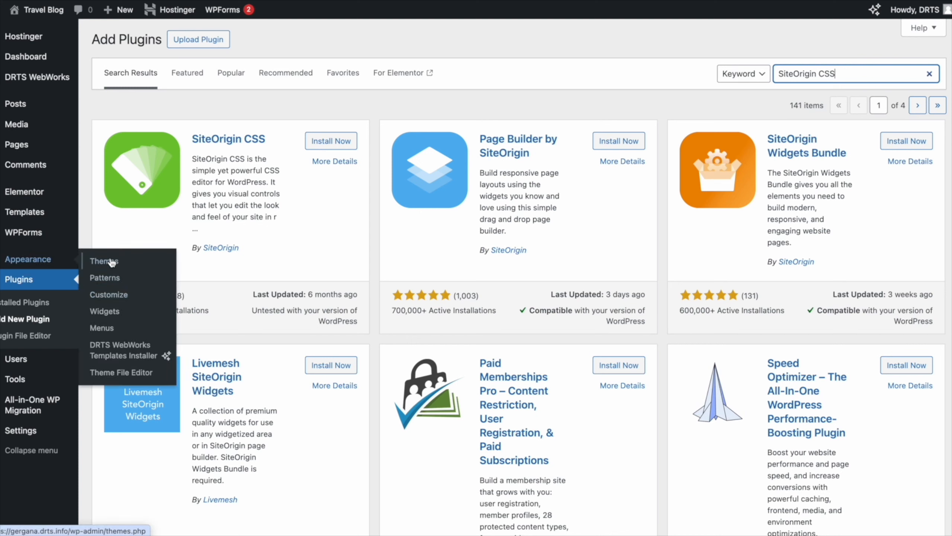
left_click(106, 295)
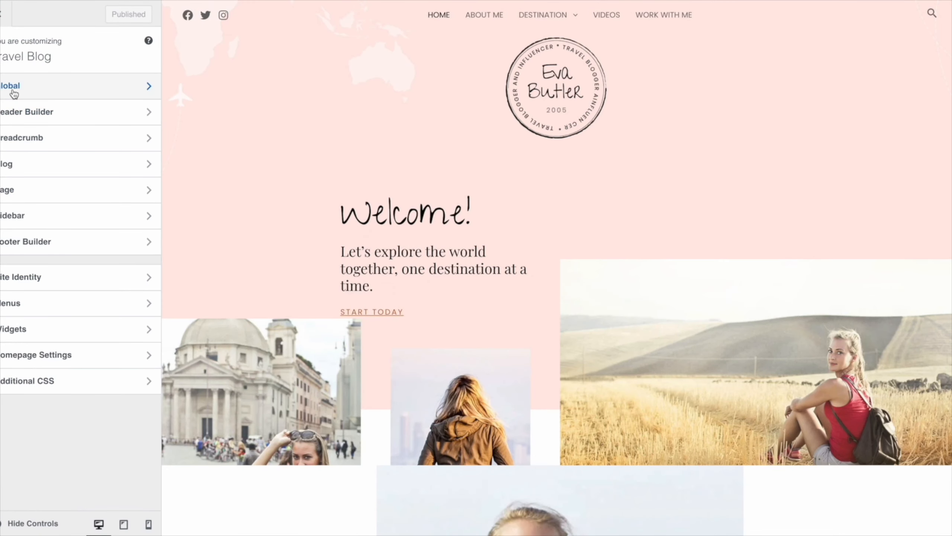
left_click(14, 93)
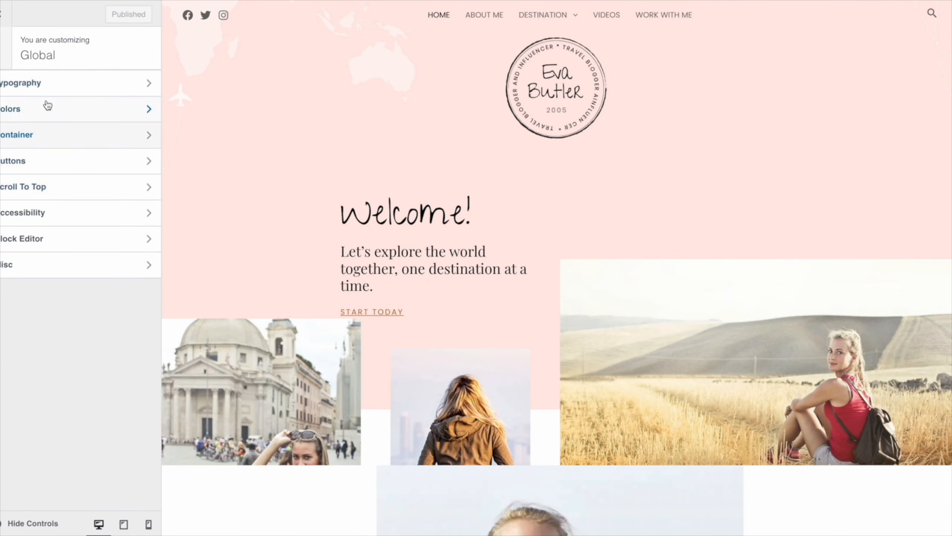
left_click(51, 111)
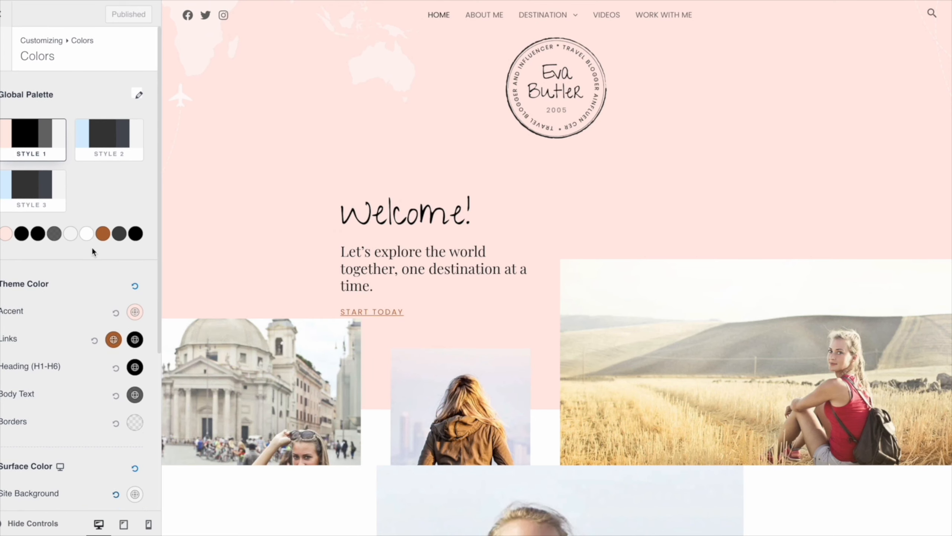
- Examine the Container, Buttons and Accessibility settings in the Customizer's Global section
left_click(5, 48)
left_click(42, 132)
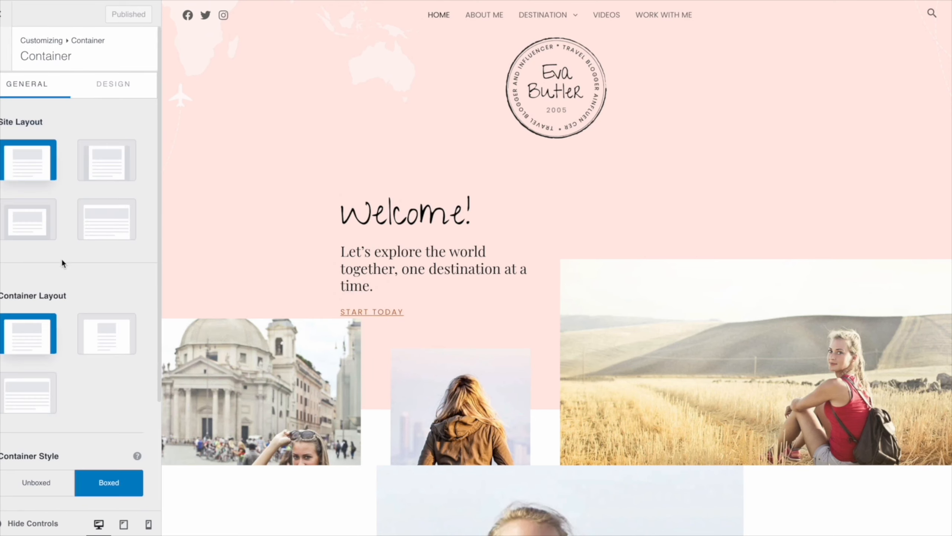
left_click(5, 49)
left_click(38, 159)
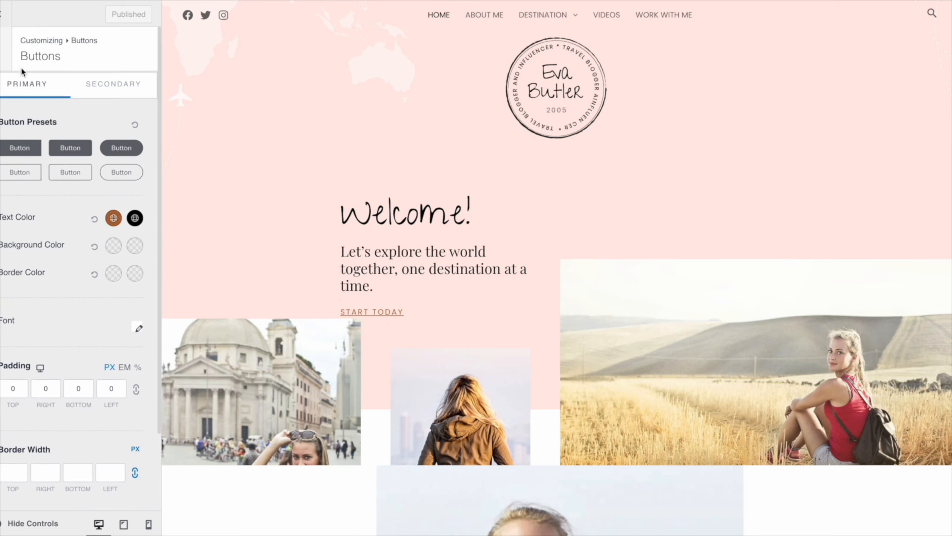
left_click(5, 48)
left_click(52, 210)
left_click(5, 49)
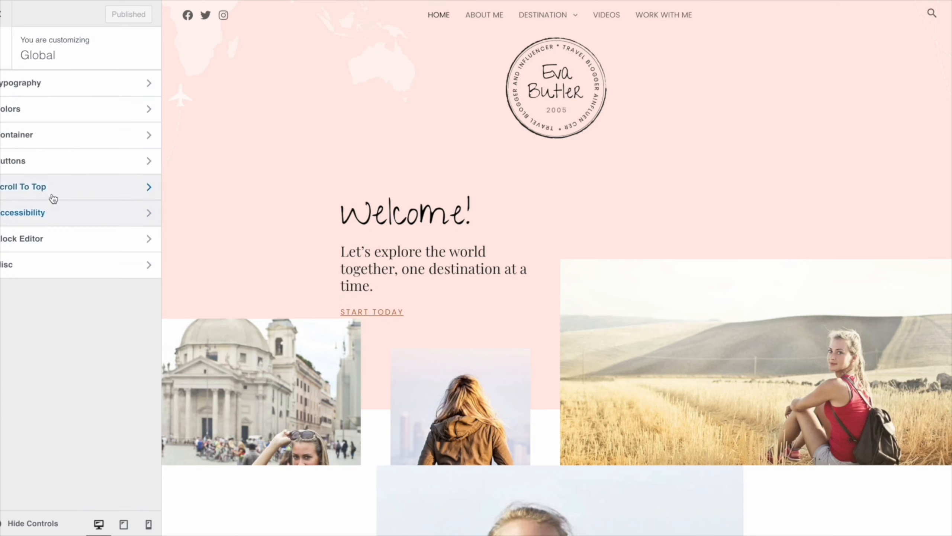
- Enable Scroll to Top in the Global settings and publish the change
left_click(53, 187)
left_click(136, 123)
left_click(120, 14)
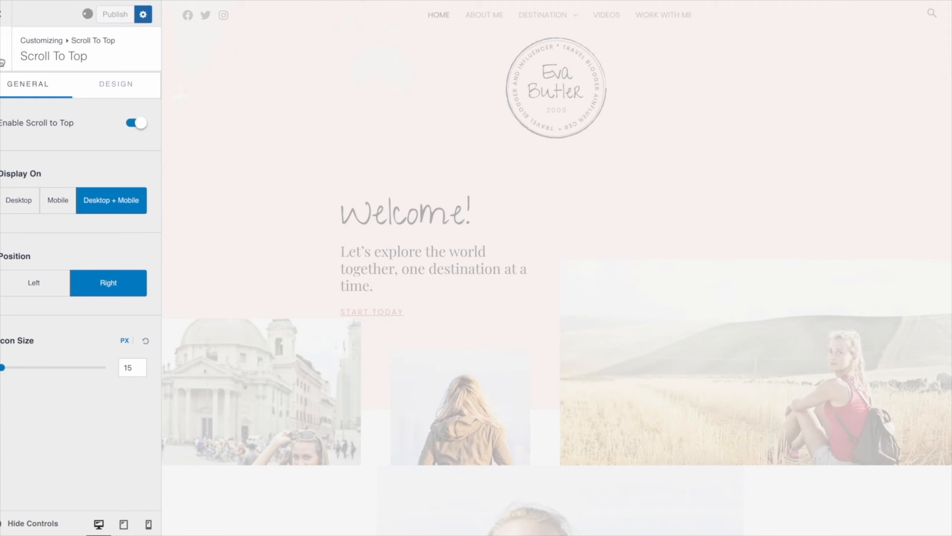
- Check the Block Editor spacing settings, and enable and publish Smooth Scroll to ID in the Global Misc settings
left_click(5, 49)
left_click(69, 247)
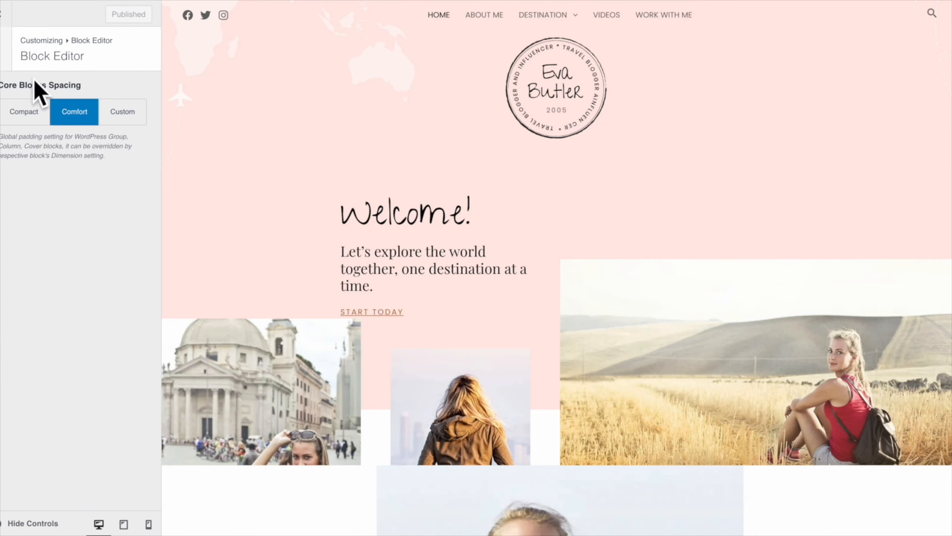
left_click(5, 49)
left_click(30, 263)
left_click(136, 95)
left_click(96, 22)
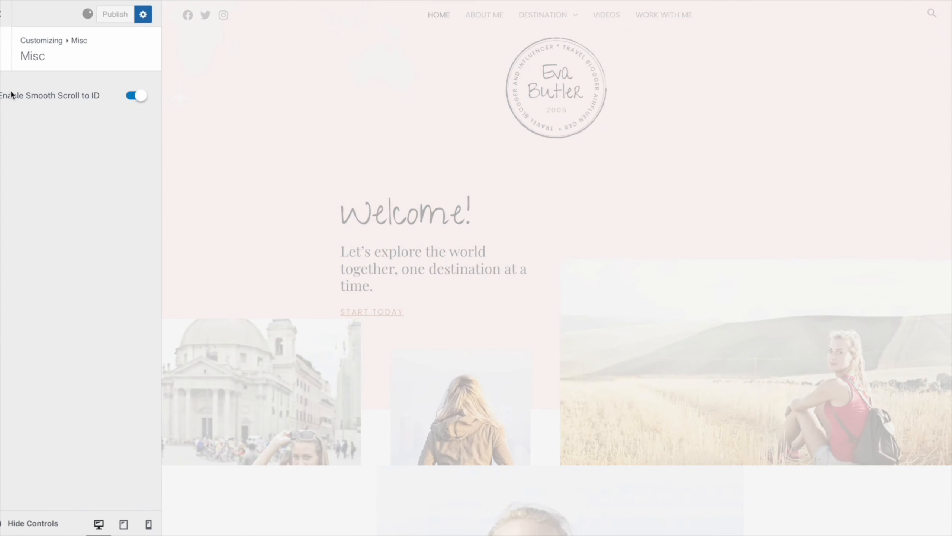
- Leave the Customizer and open the list of all pages in the dashboard
left_click(5, 49)
left_click(5, 49)
left_click(6, 16)
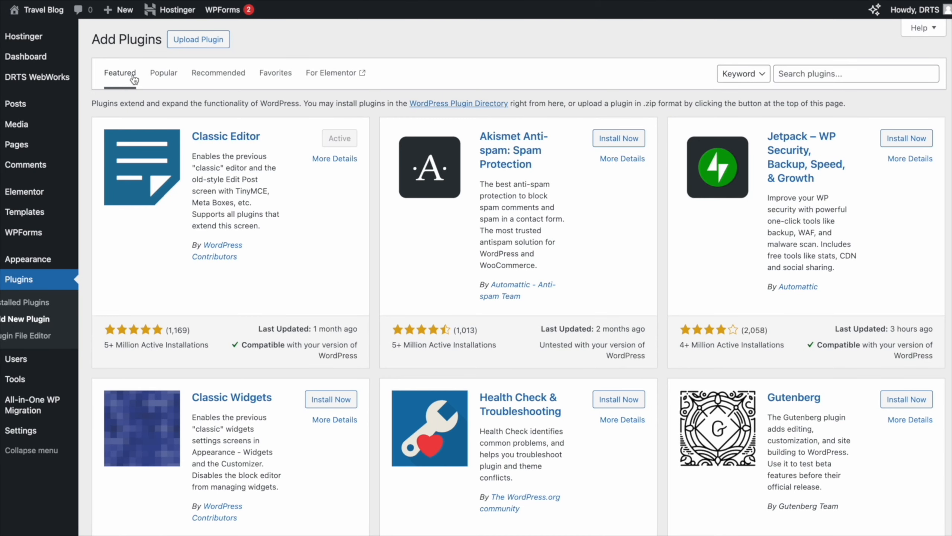
mouse_move(16, 144)
left_click(99, 144)
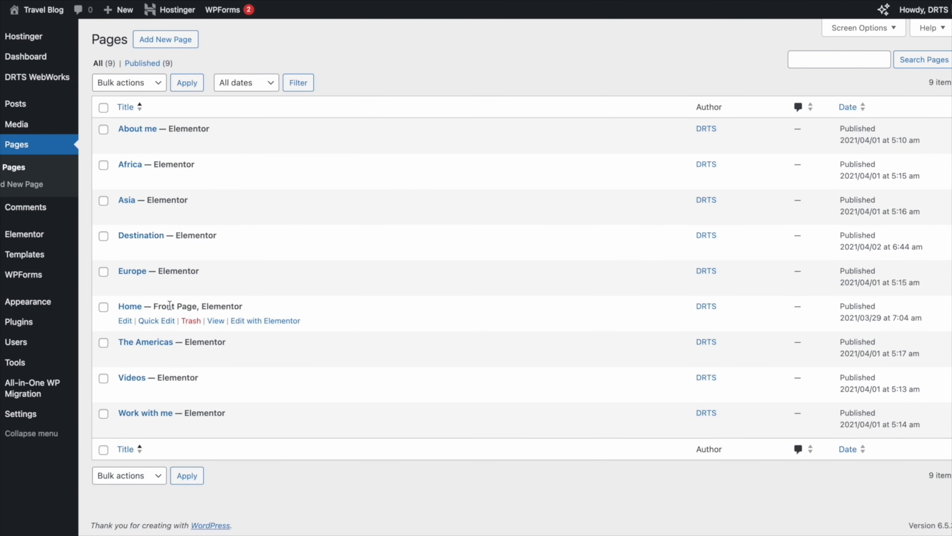
- Open the Home page with Elementor in a new browser tab and dismiss the Elementor AI notification
right_click(251, 319)
left_click(279, 291)
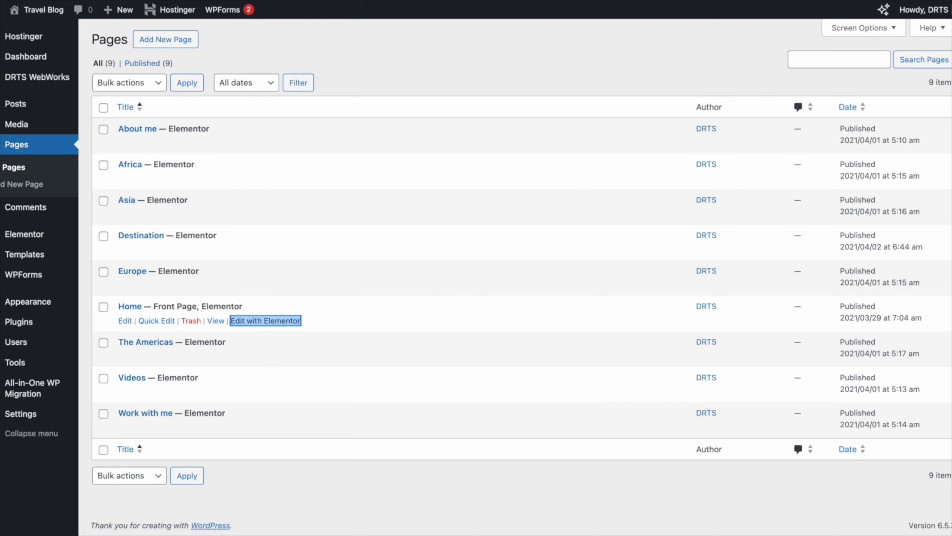
key("ctrl+Tab")
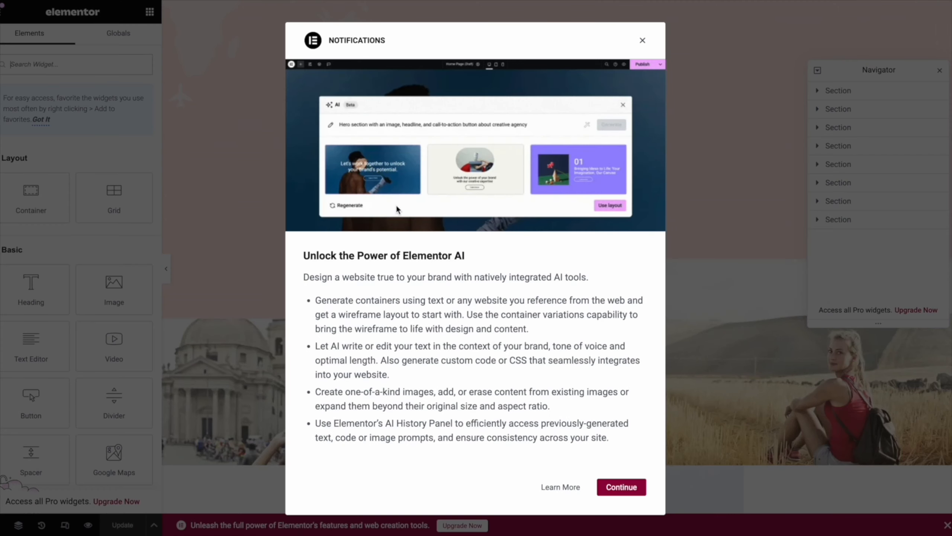
left_click(622, 487)
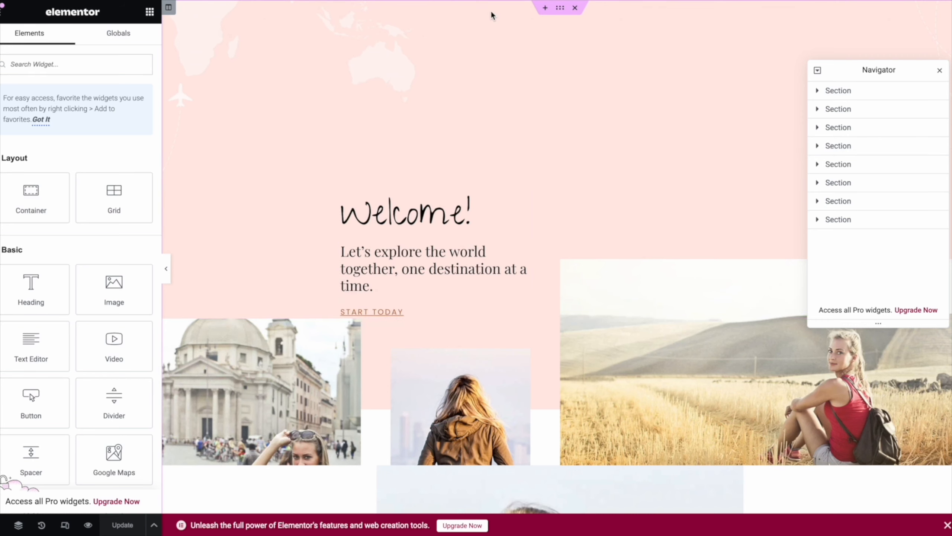
- Add a single-column vertical container above the first section of the Home page
scroll(519, 45, "up", 1)
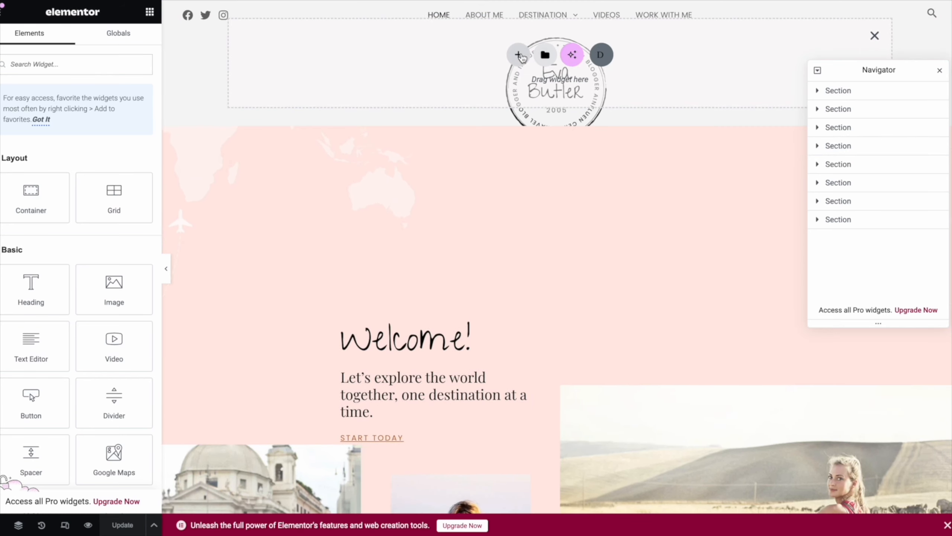
left_click(518, 54)
left_click(506, 88)
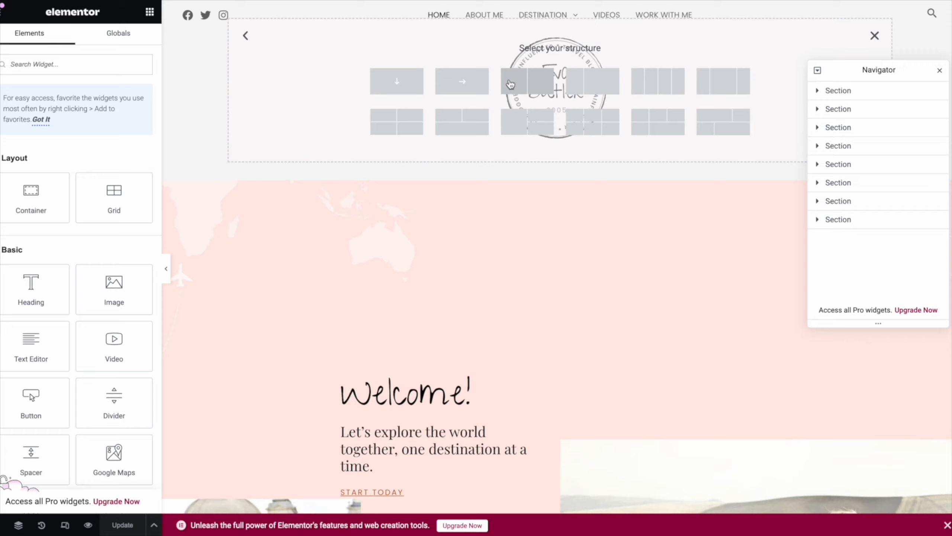
left_click(398, 81)
- Place a Spacer widget in the new container and set its space to 500 px
left_click(150, 12)
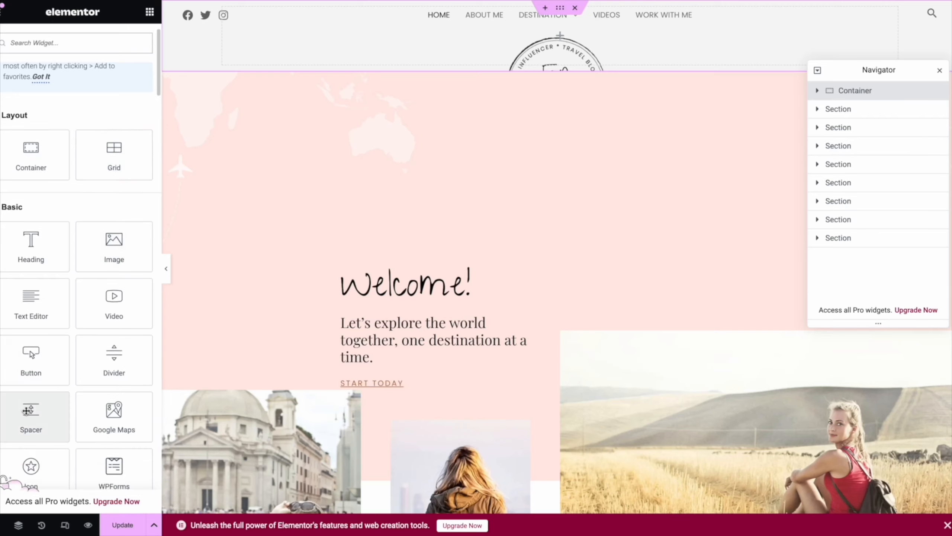
left_click_drag(27, 410, 561, 36)
double_click(126, 122)
type("500")
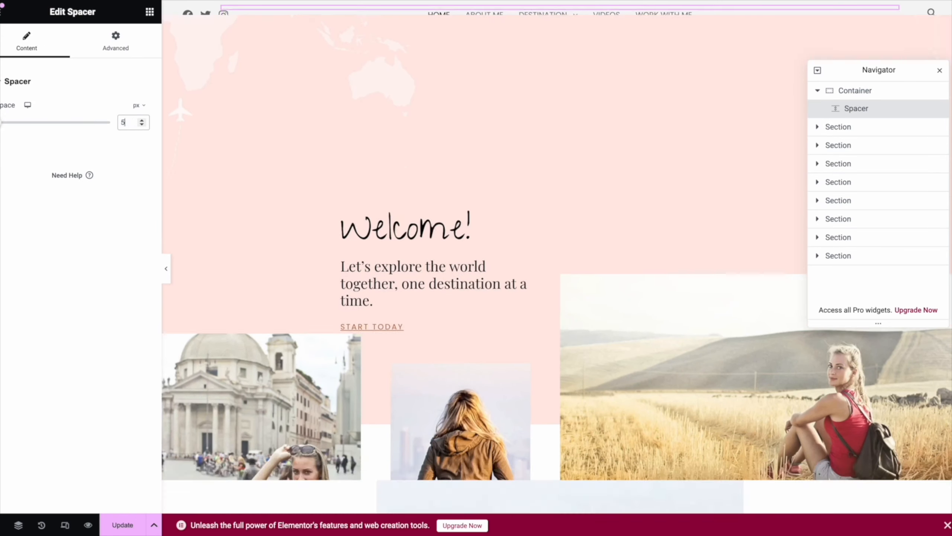
- Add a Heading and a Text Editor widget in a new area above the spacer container
left_click(545, 7)
left_click(150, 12)
left_click_drag(32, 287, 527, 35)
left_click(150, 11)
left_click_drag(32, 345, 488, 45)
- Close the Navigator, try a different content width on the heading and text container, and delete that container
left_click(939, 71)
left_click(129, 41)
left_click(560, 8)
left_click(109, 143)
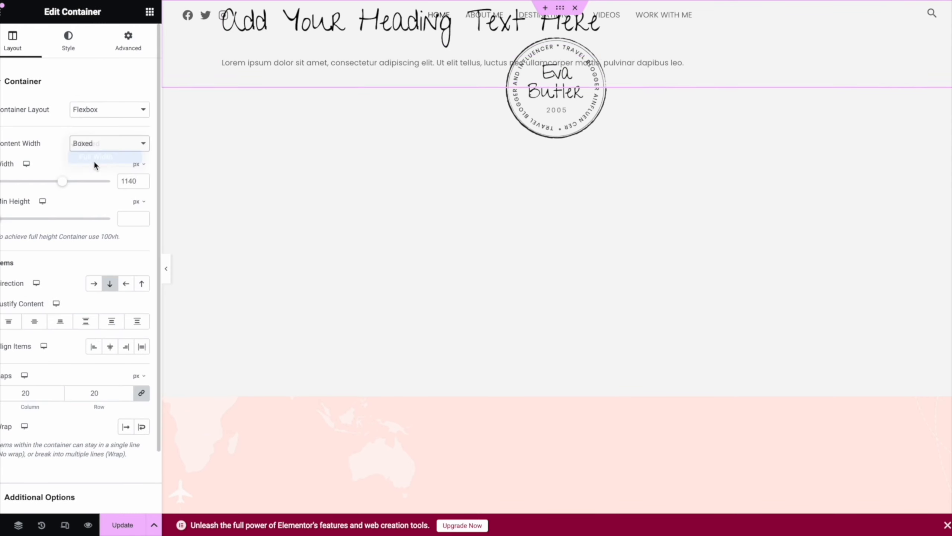
left_click(575, 8)
- Save the edited Home page in Elementor
scroll(723, 71, "down", 8)
key("super+s")
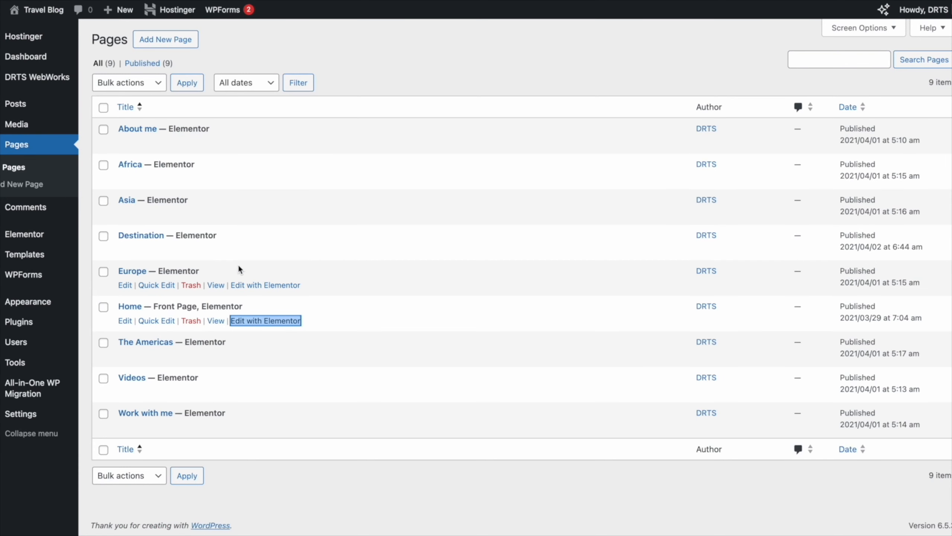
- Open the Theme File Editor from the dashboard and go back from its direct-editing warning
mouse_move(28, 302)
left_click(130, 417)
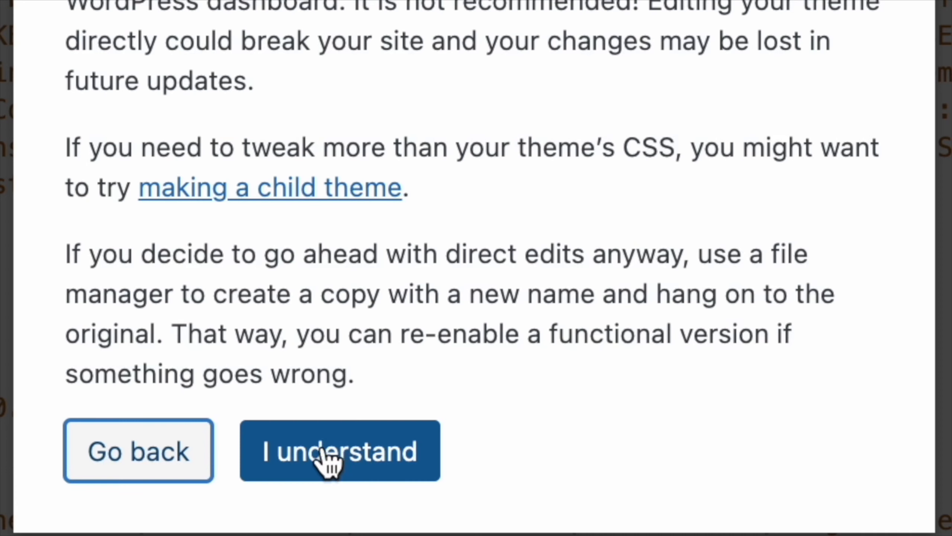
left_click(154, 453)
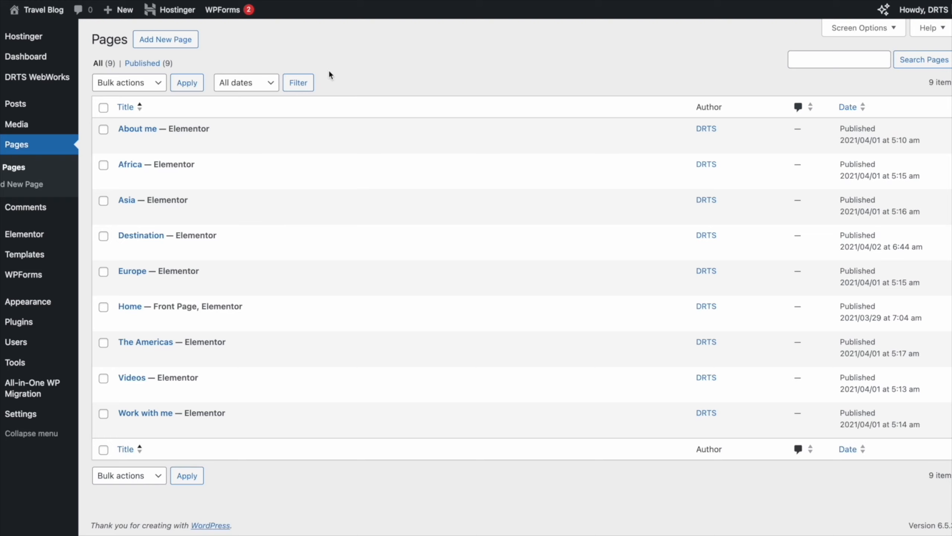
- Switch to the File Browser, open the themes folder inside wp-content, and show the available actions for the twentytwentyfour folder
mouse_move(316, 194)
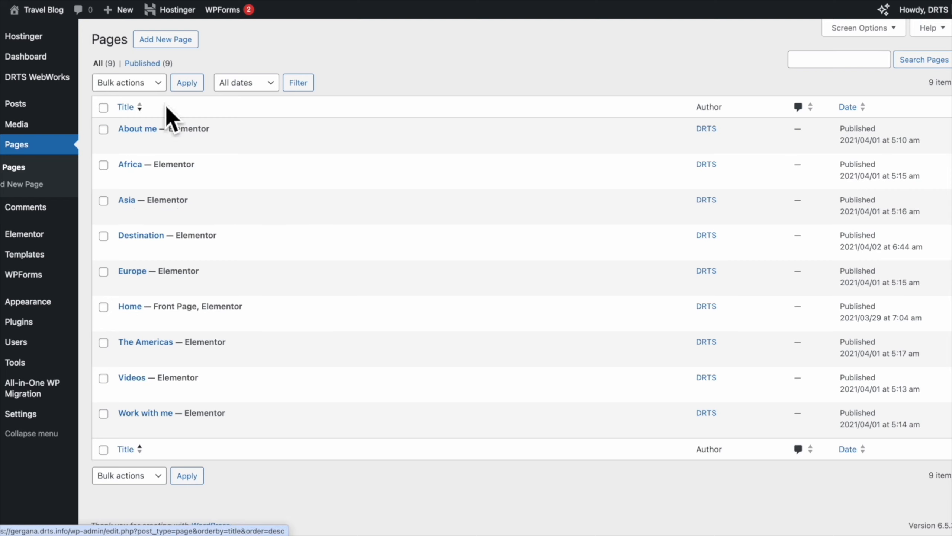
left_click(389, 1)
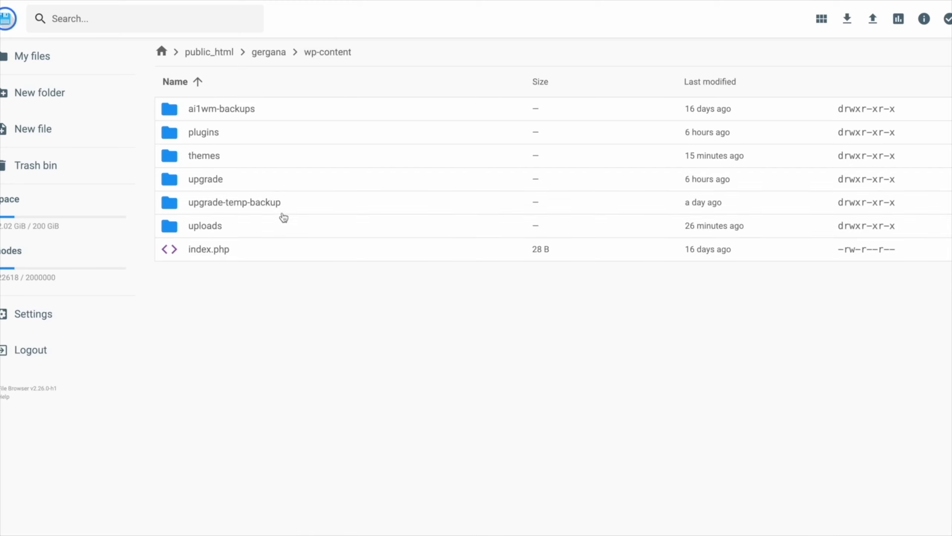
left_click(221, 159)
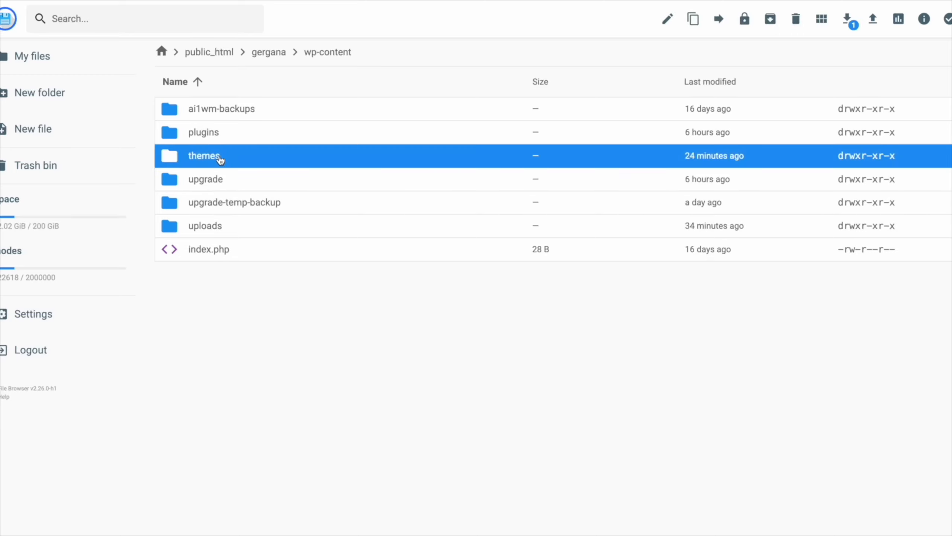
left_click(221, 159)
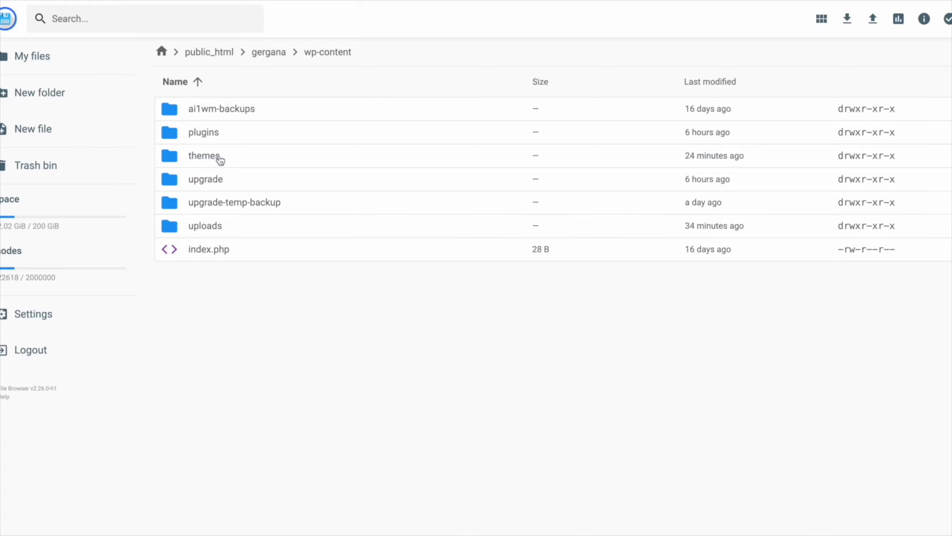
left_click(210, 135)
right_click(209, 136)
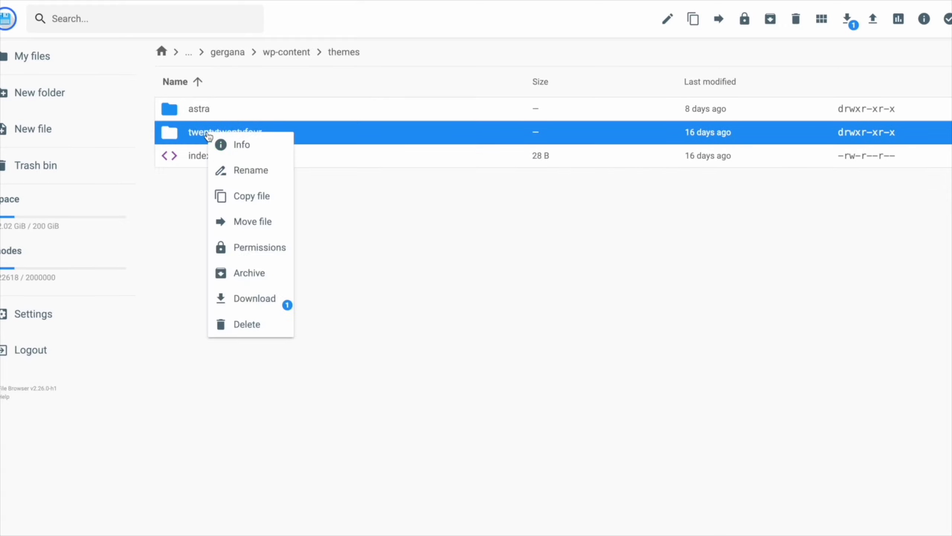